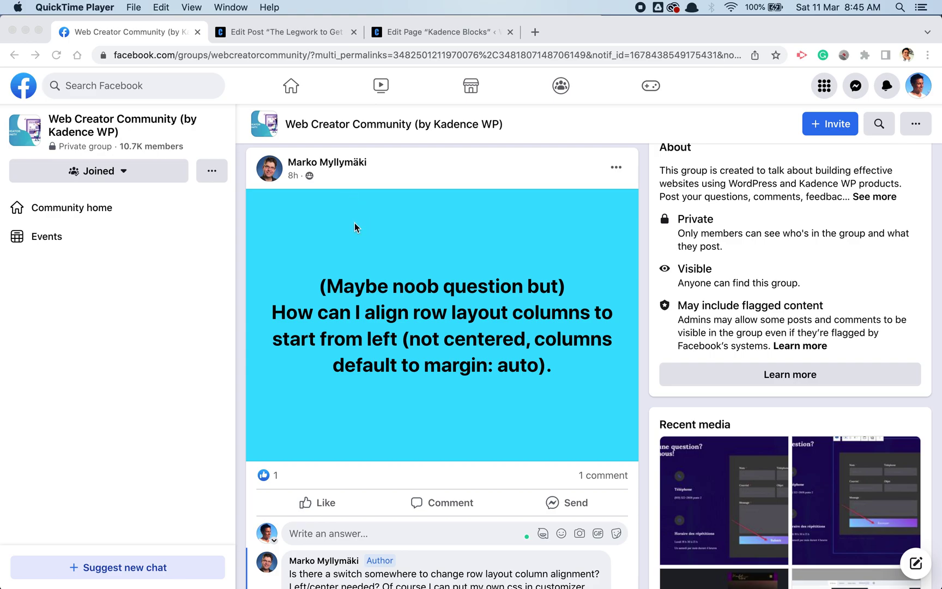
- Scroll through the page, bring the browser forward, and briefly select the word 'Of' in a comment
scroll(355, 227, down, 2)
scroll(354, 227, up, 2)
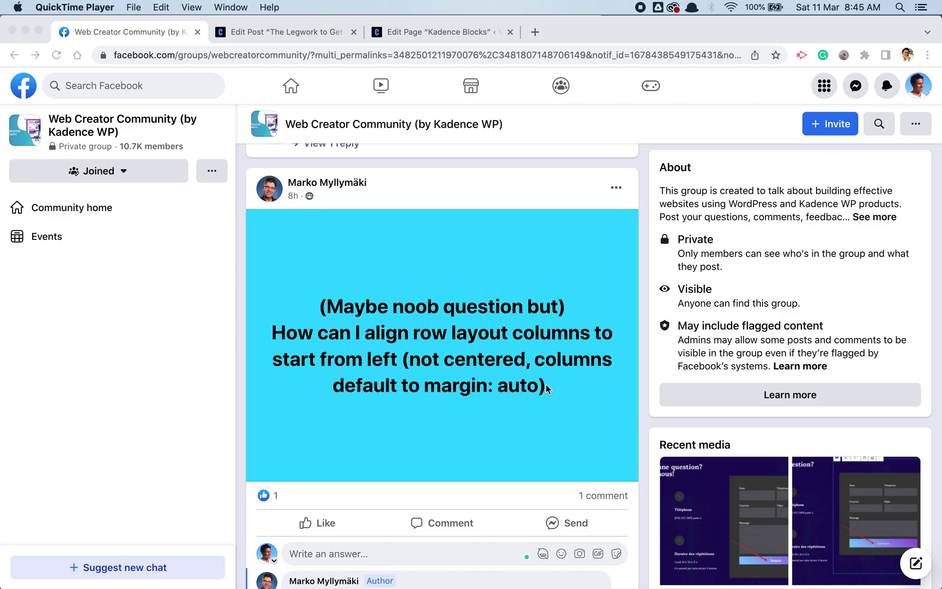
scroll(547, 389, down, 2)
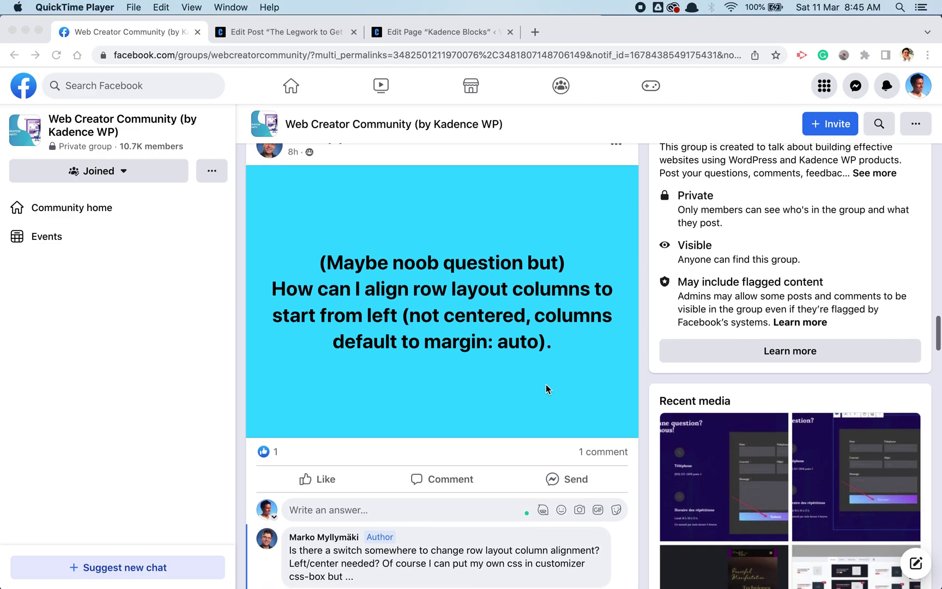
scroll(547, 389, up, 2)
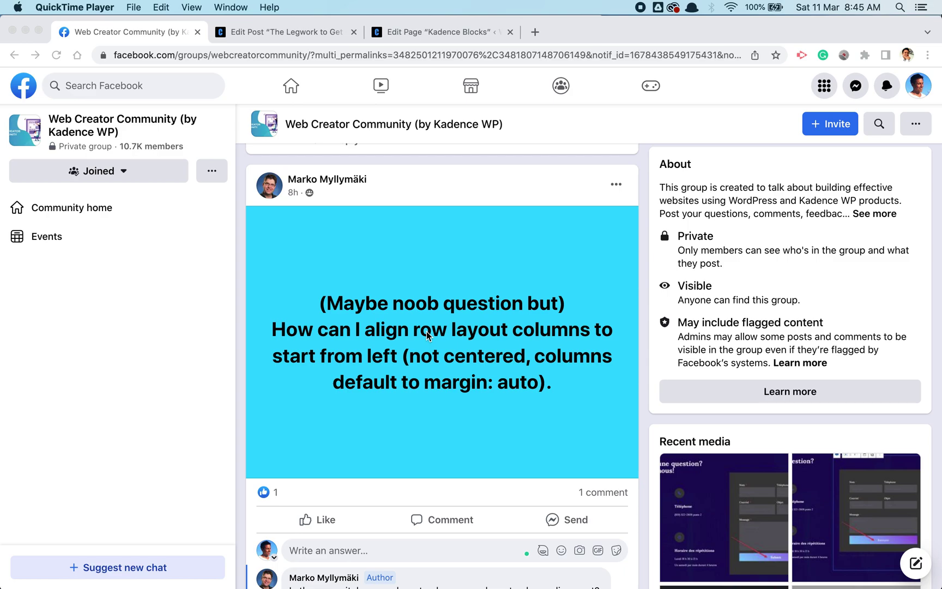
scroll(428, 335, down, 2)
scroll(428, 335, up, 1)
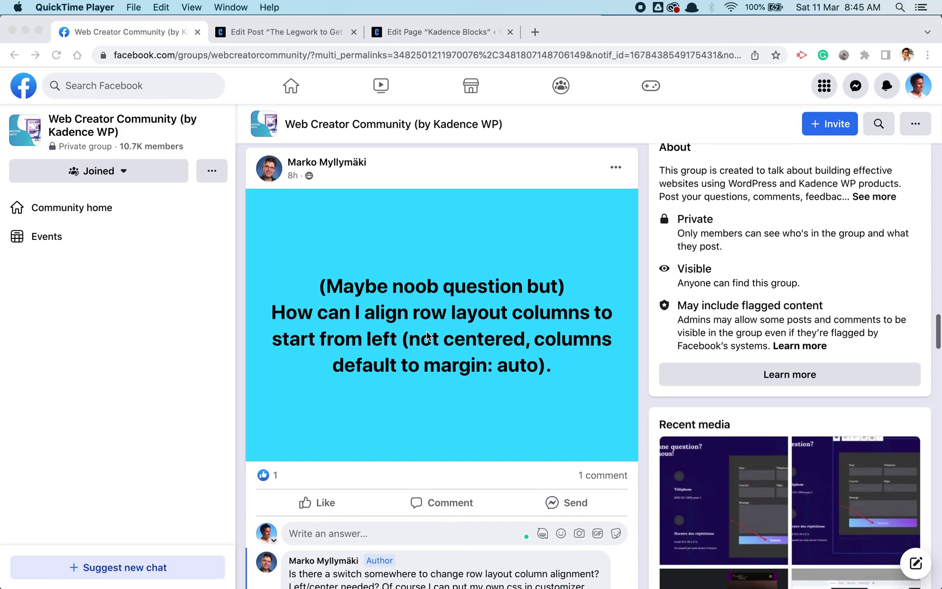
scroll(428, 335, up, 1)
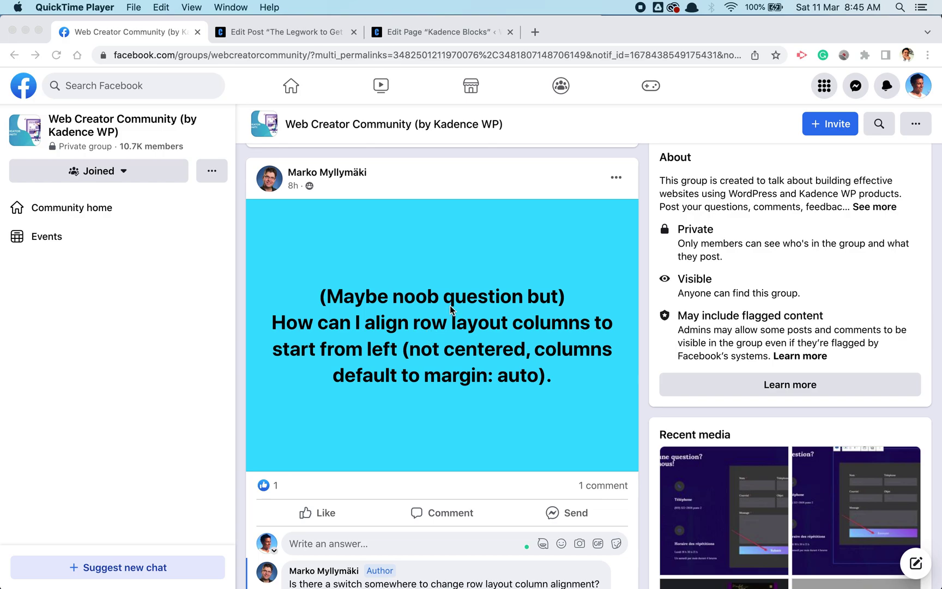
scroll(455, 334, down, 2)
scroll(455, 334, up, 1)
scroll(456, 334, up, 1)
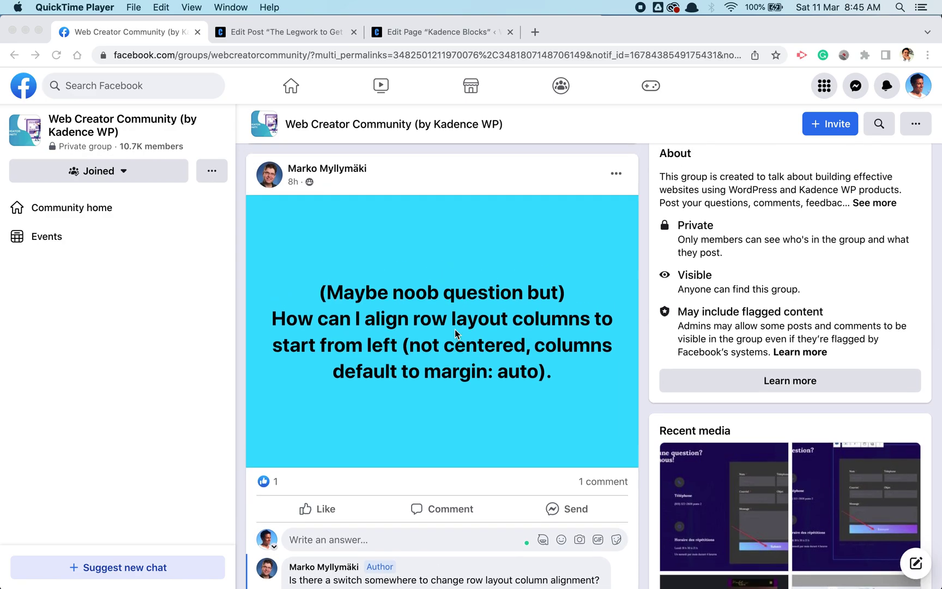
scroll(456, 333, down, 5)
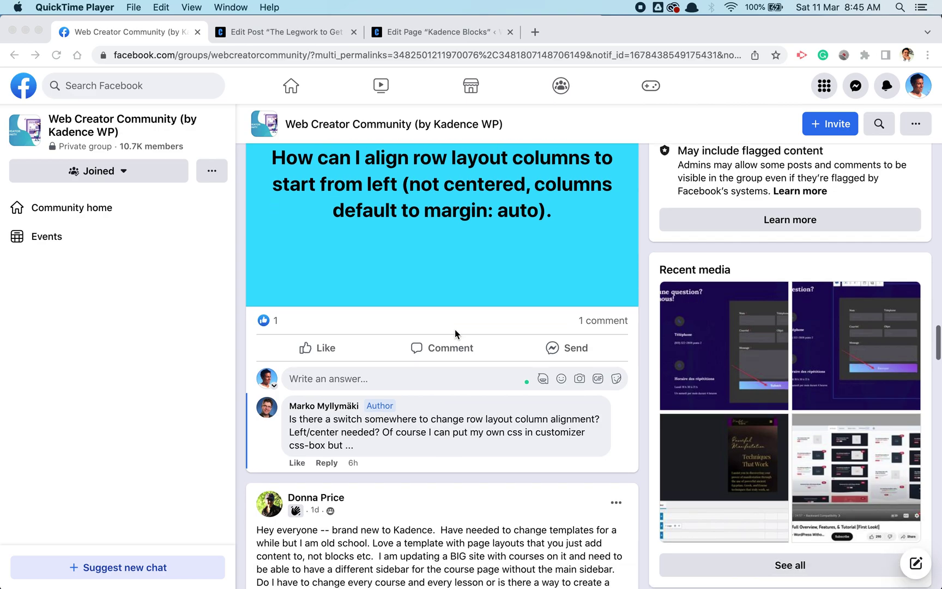
click(303, 422)
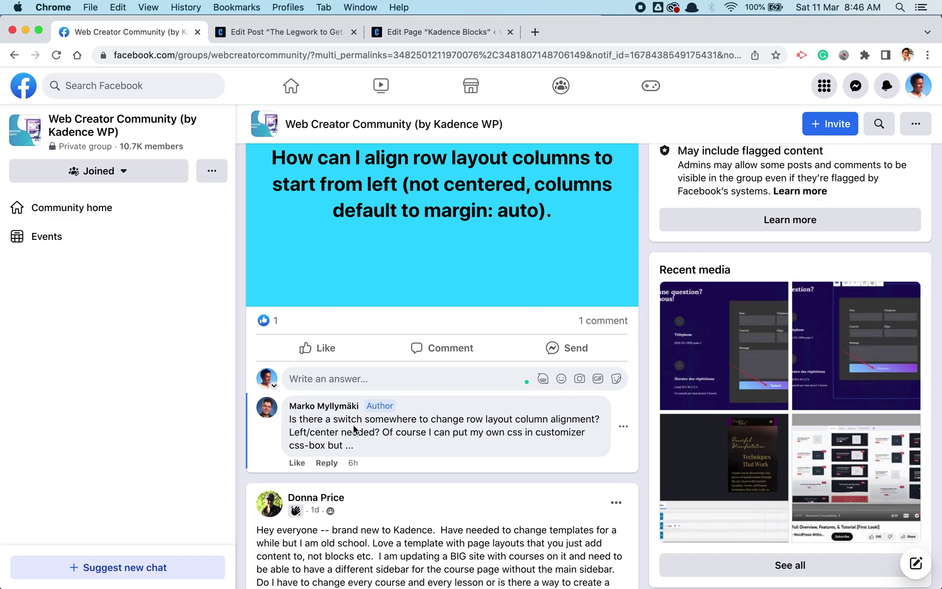
right_click(388, 433)
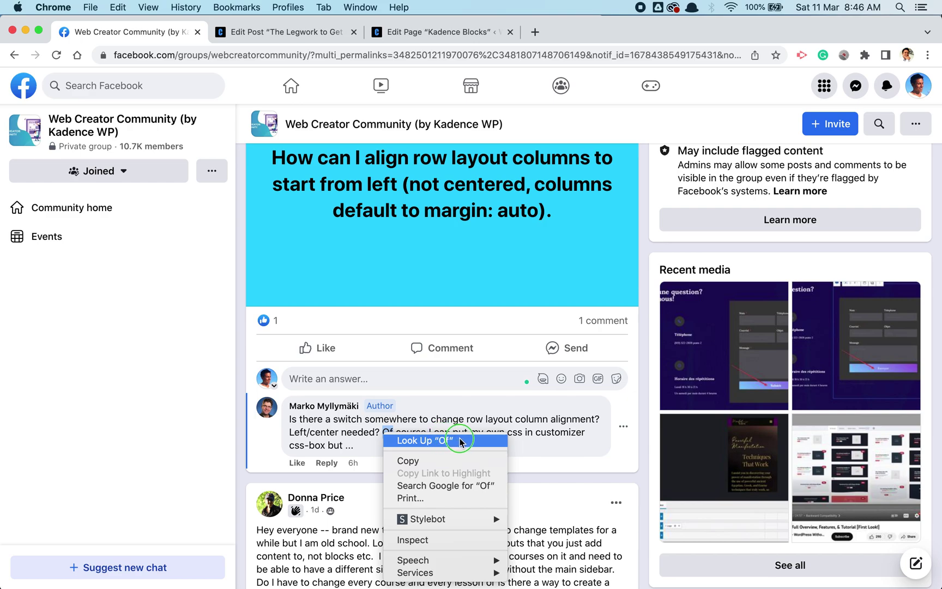
click(472, 421)
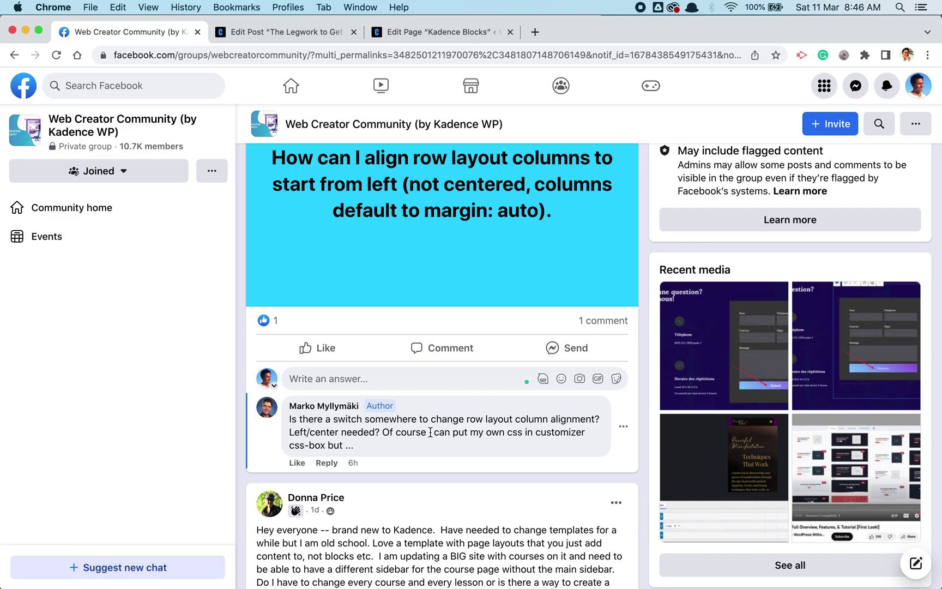
- Switch to the Kadence Blocks page editor and go to coachingsitesthatwork.com/kade in the address bar
click(318, 36)
click(376, 34)
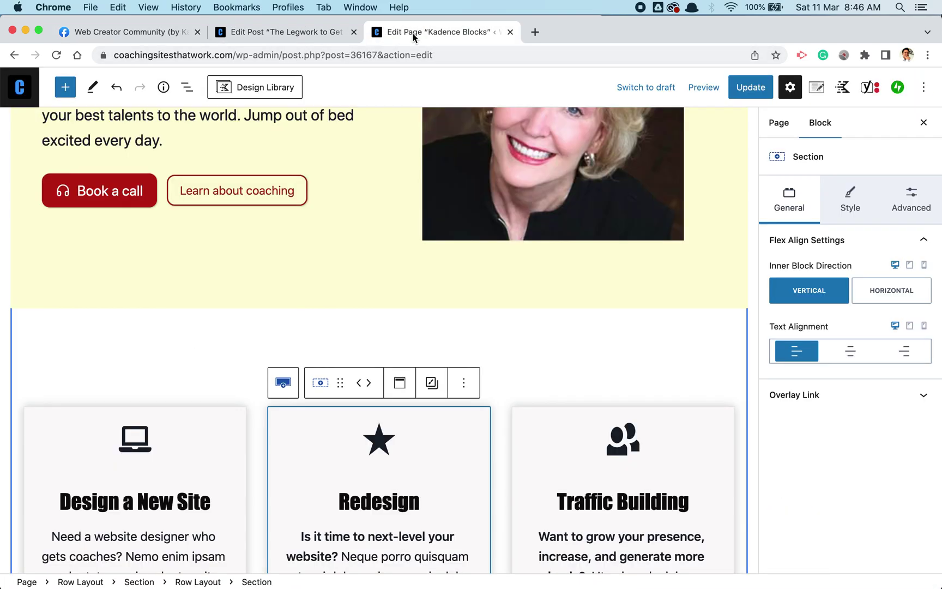
click(305, 54)
text(coac)
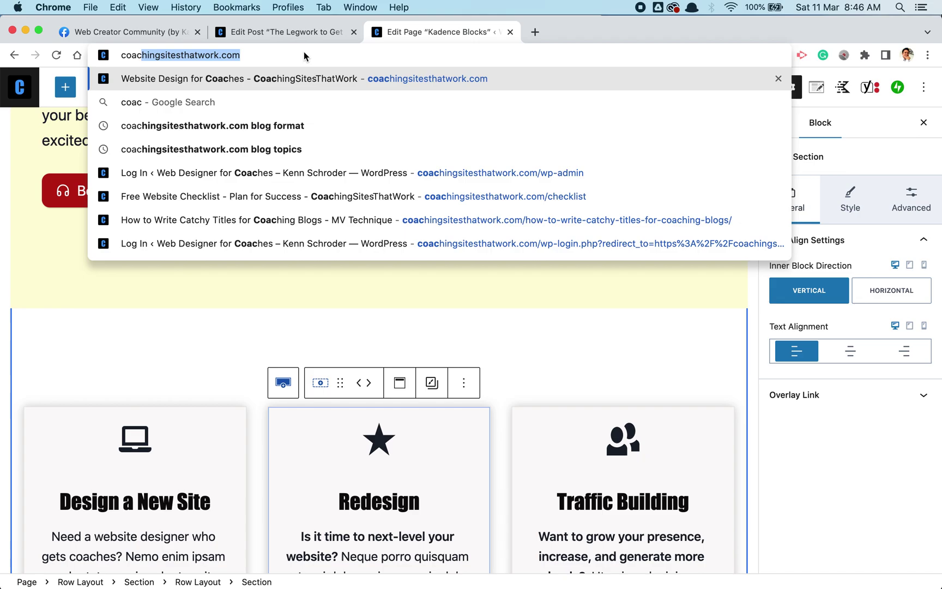
text(hingsitesthatwork.com/kade)
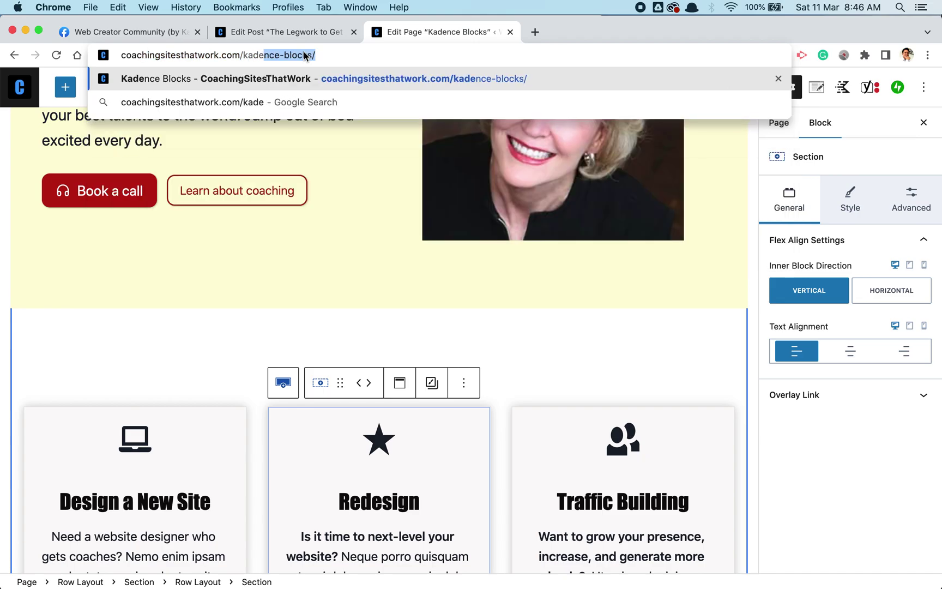
key(Return)
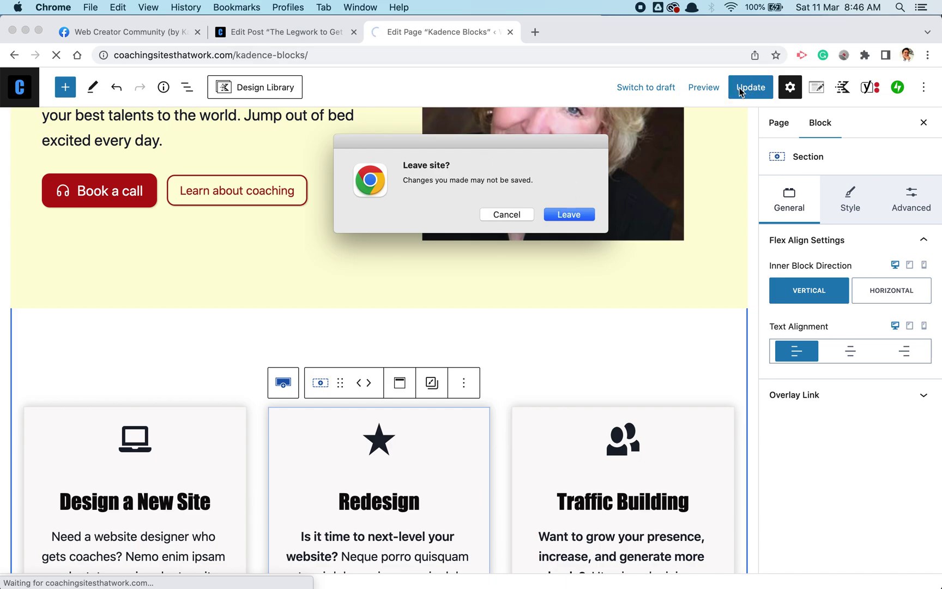
- Cancel the Leave site prompt to stay in the editor, then save the page with Update
click(497, 215)
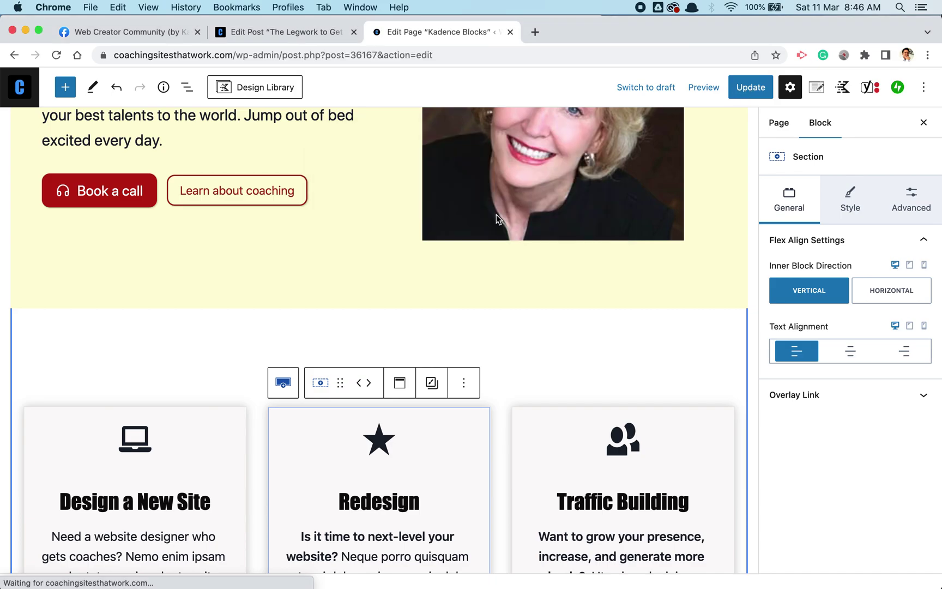
click(742, 97)
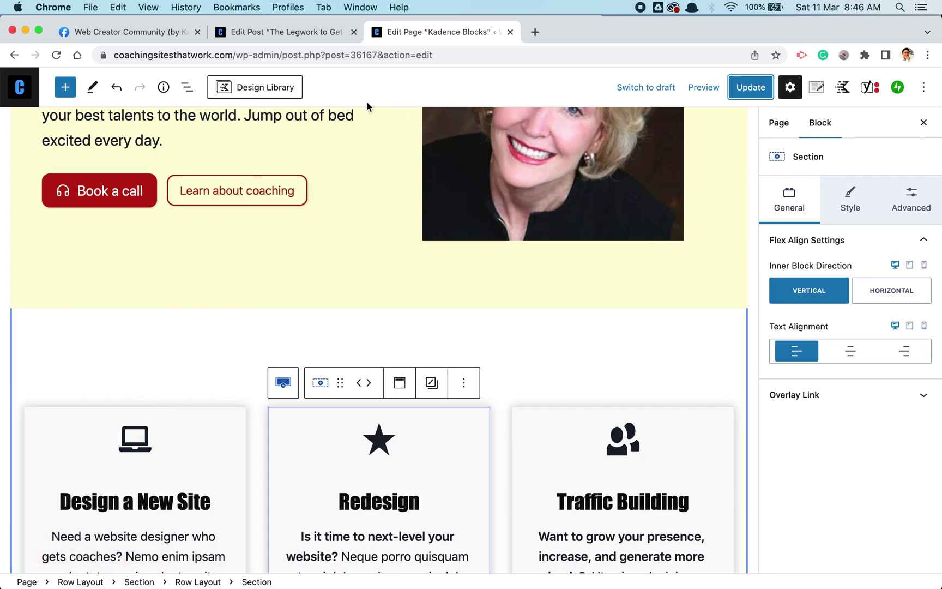
click(742, 91)
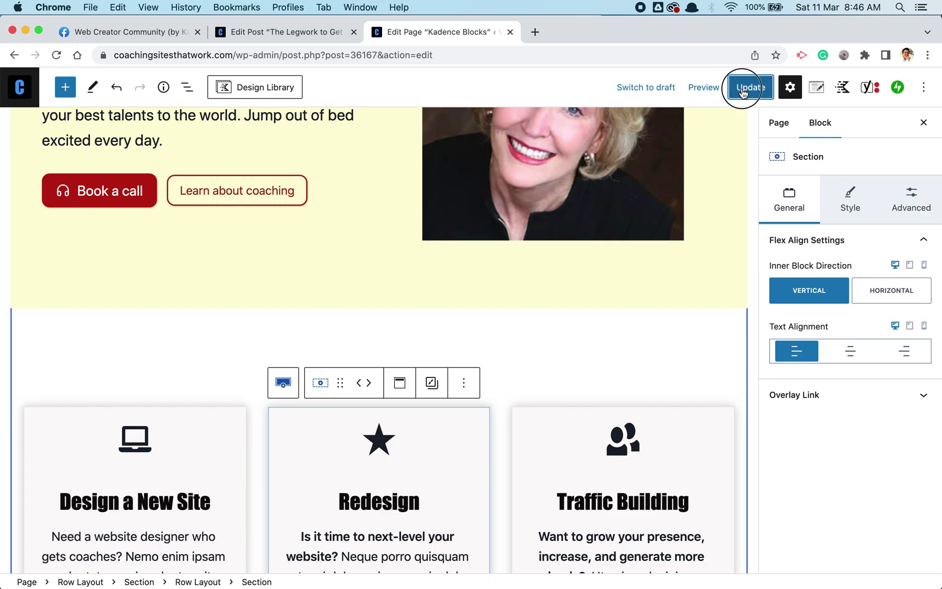
- Open the live page from the Page updated notice and scroll through the service cards, including the 'Fourthly' card
click(141, 548)
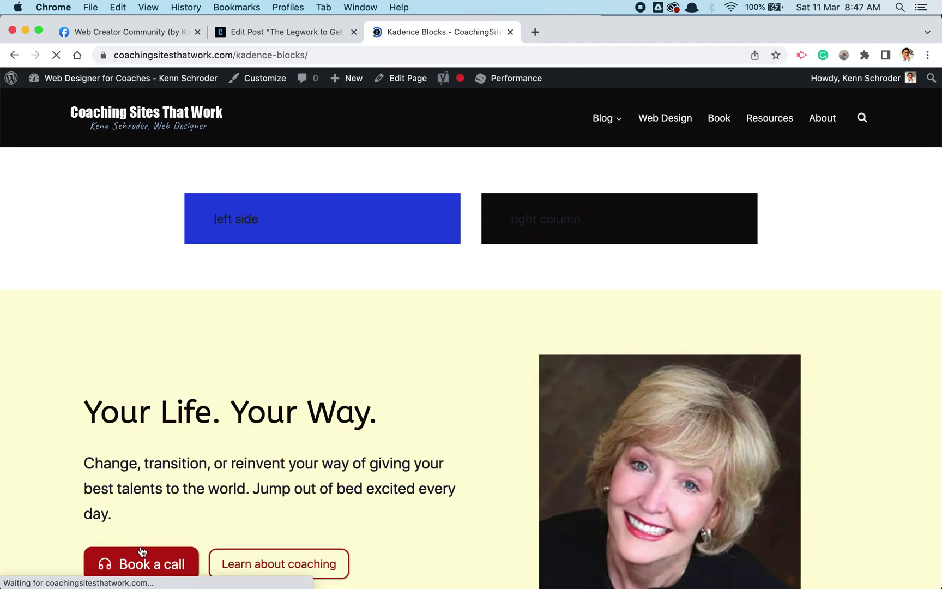
scroll(156, 438, down, 5)
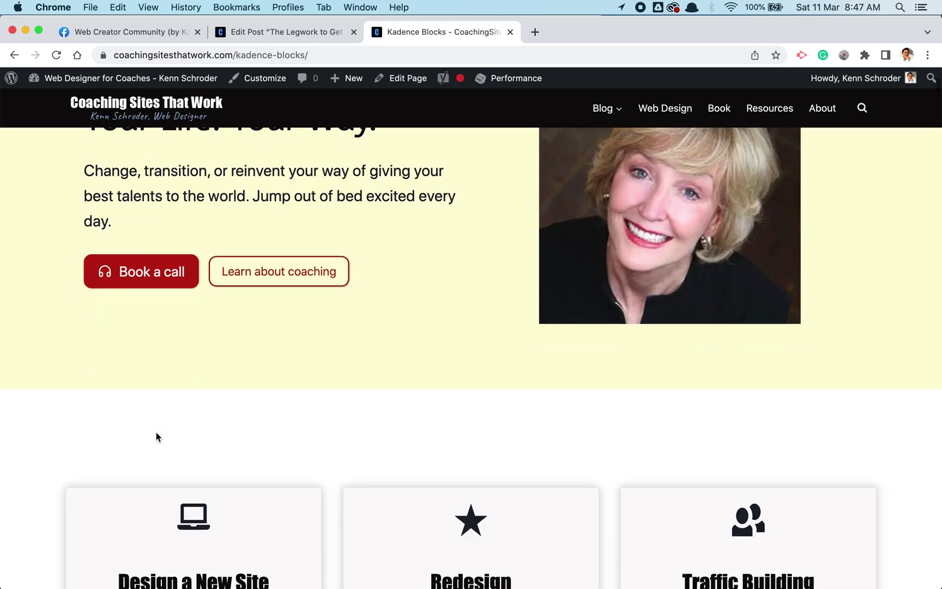
scroll(156, 436, down, 10)
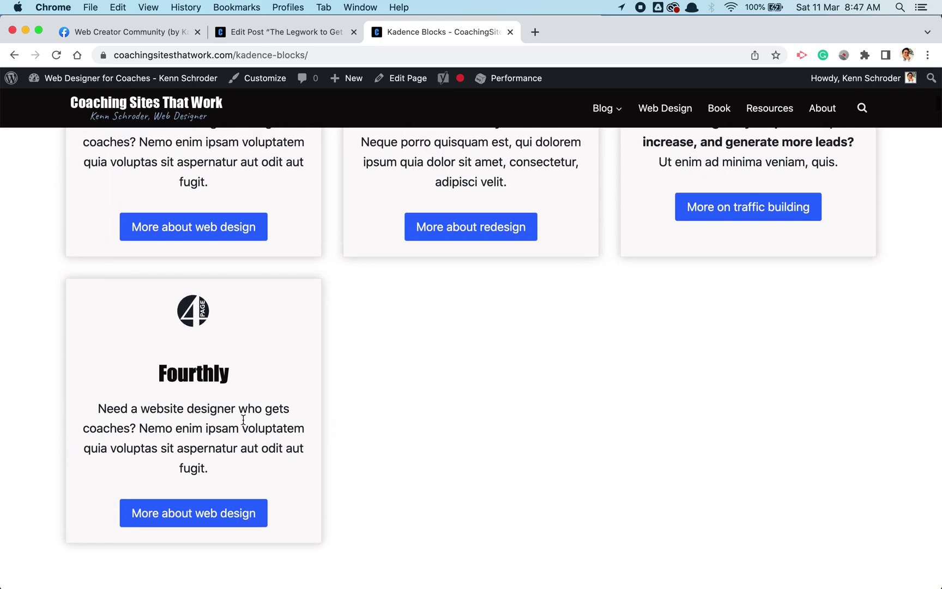
scroll(393, 392, up, 2)
scroll(376, 376, down, 4)
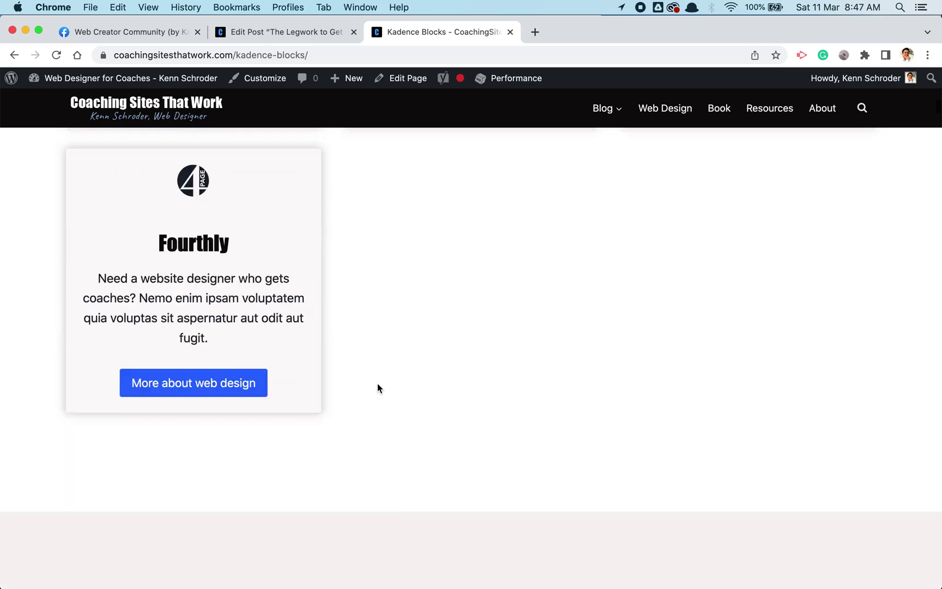
scroll(378, 383, down, 5)
scroll(378, 383, up, 10)
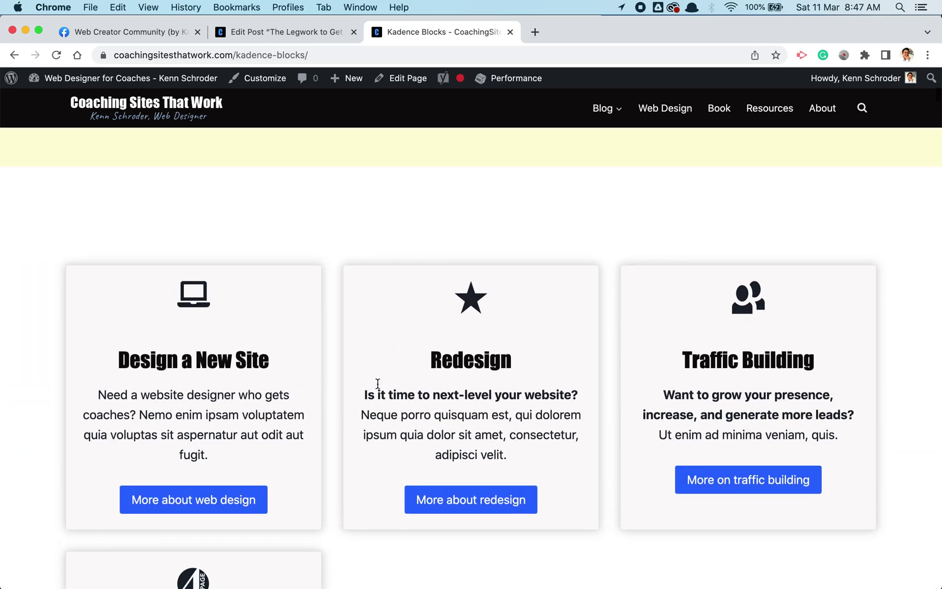
scroll(378, 383, down, 1)
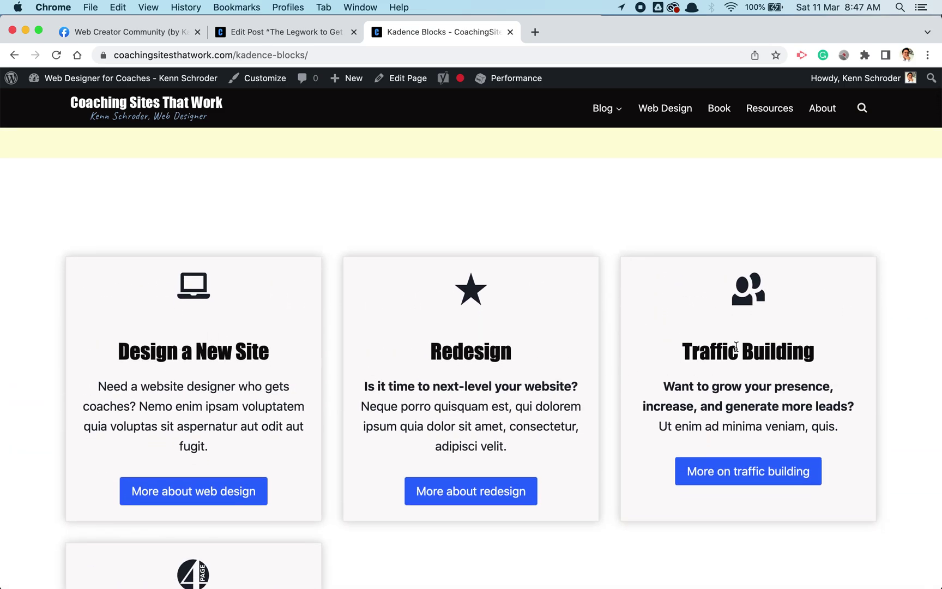
scroll(564, 219, down, 2)
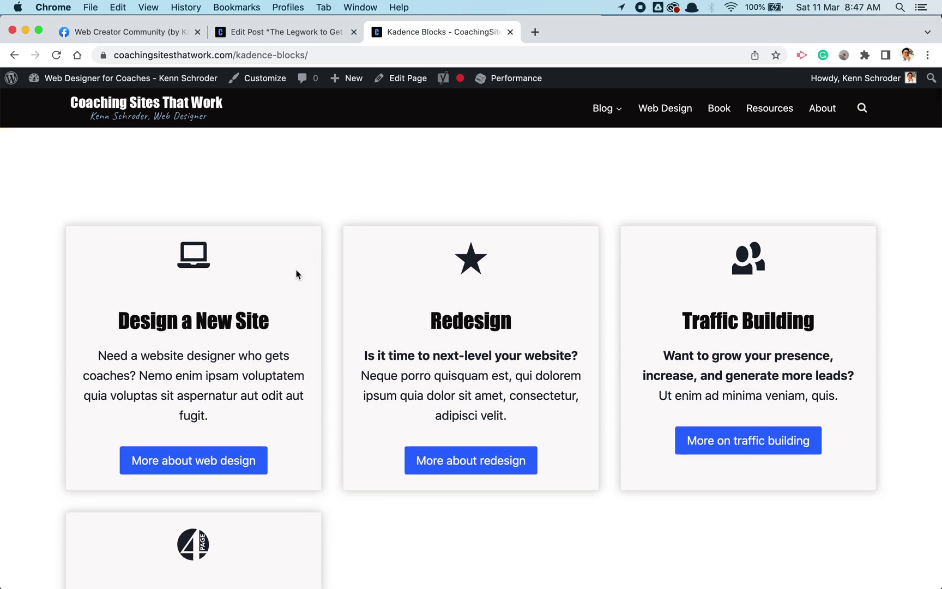
scroll(355, 289, down, 5)
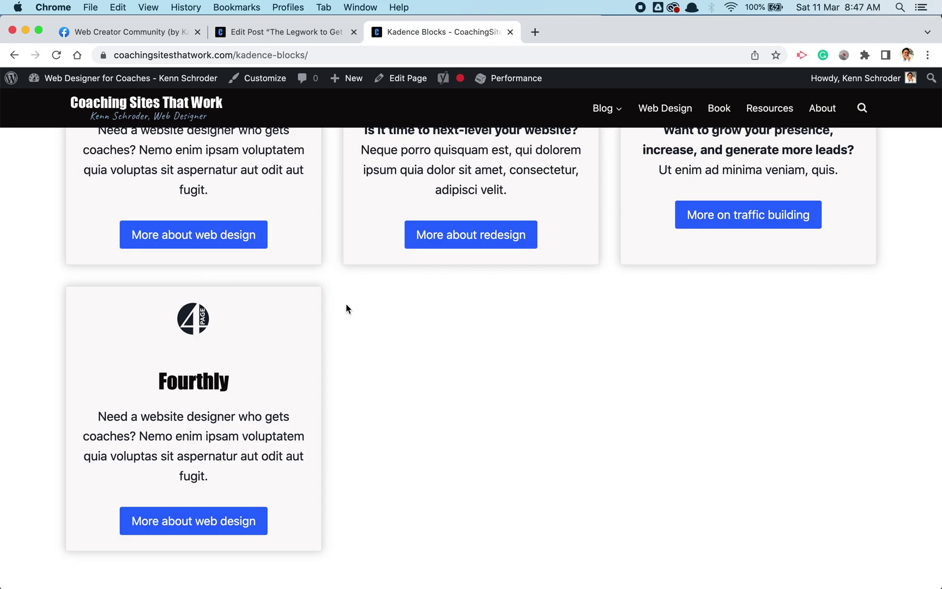
scroll(360, 337, up, 1)
scroll(360, 336, down, 1)
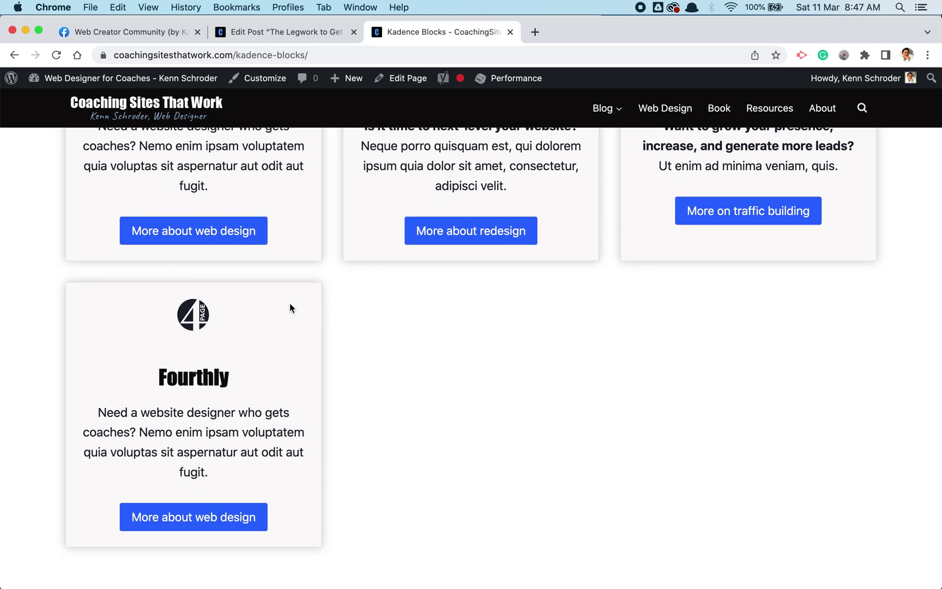
scroll(295, 303, up, 8)
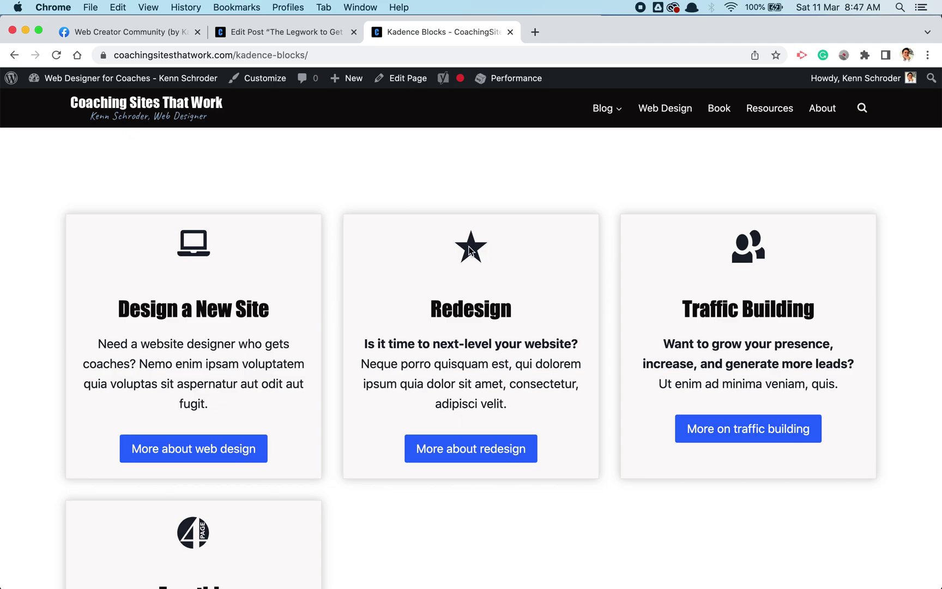
- Return to the block editor via Edit Page in the admin bar and scroll to the service cards
click(405, 78)
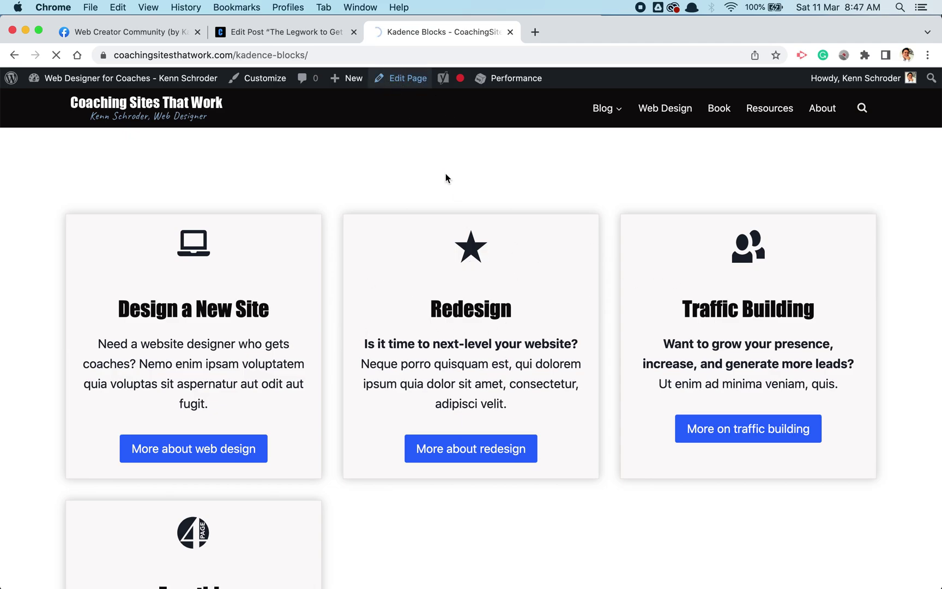
scroll(445, 176, down, 1)
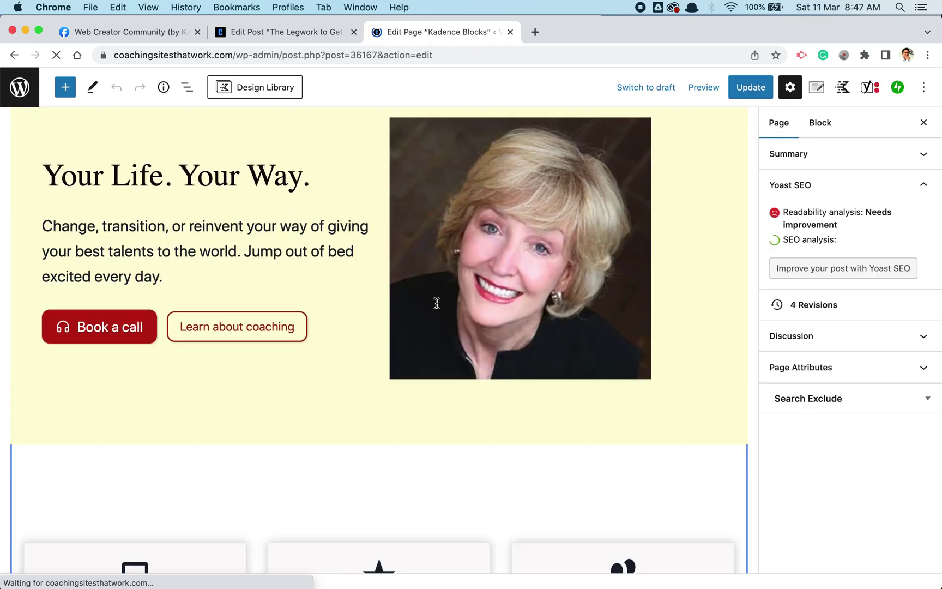
scroll(437, 308, down, 5)
scroll(436, 307, up, 5)
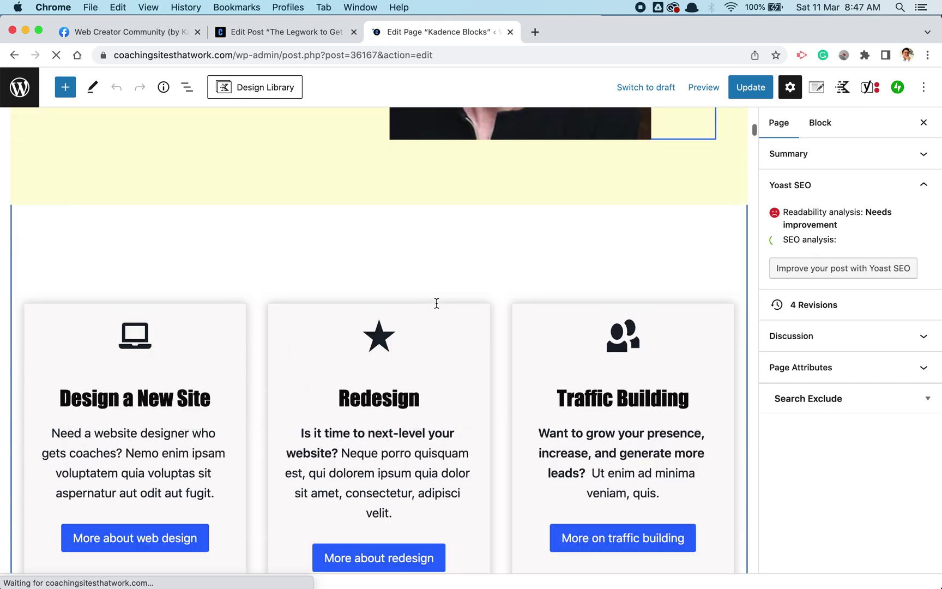
scroll(437, 307, down, 3)
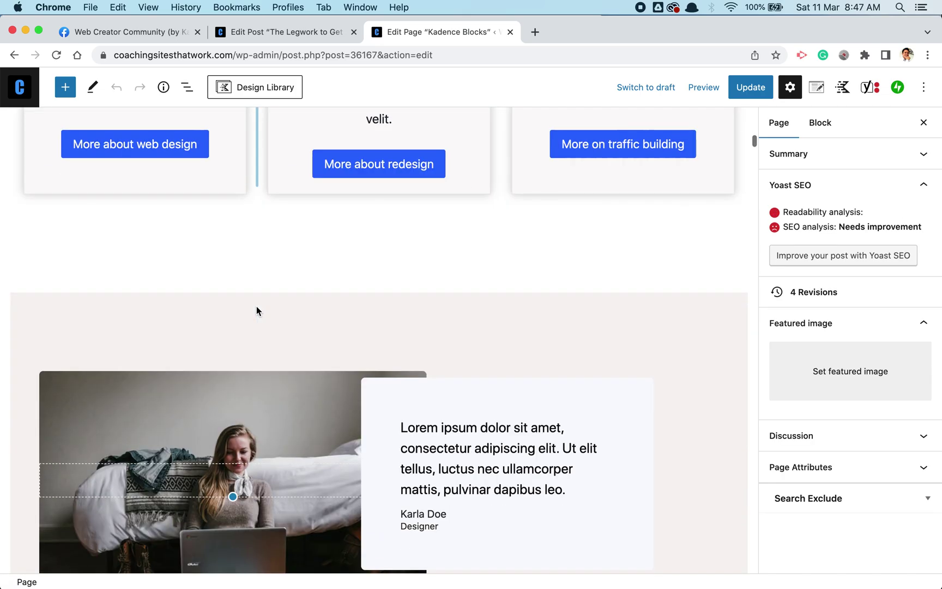
scroll(256, 306, down, 2)
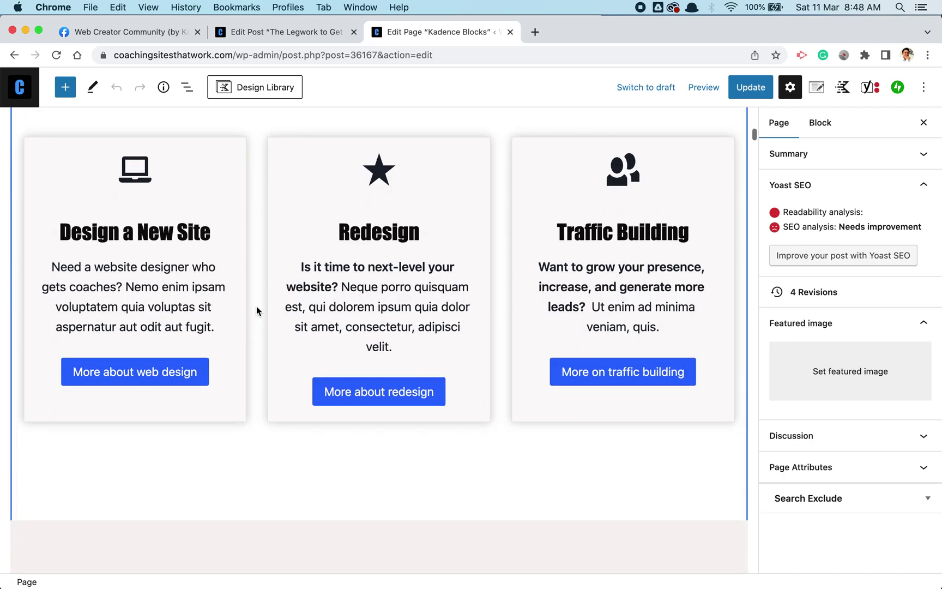
scroll(256, 306, down, 10)
scroll(257, 306, up, 10)
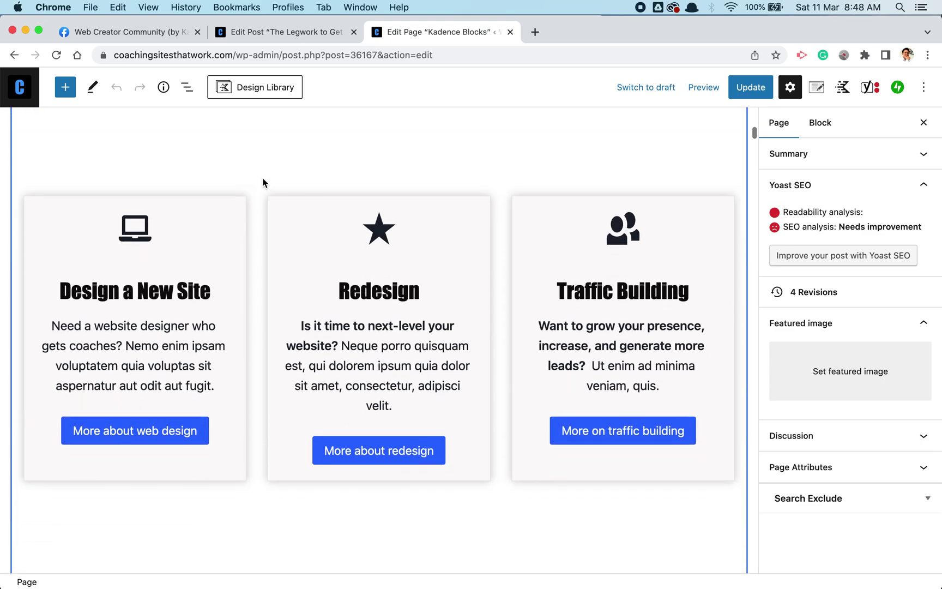
- Select the three-card Row Layout, using the breadcrumb after the laptop icon got selected instead
click(263, 177)
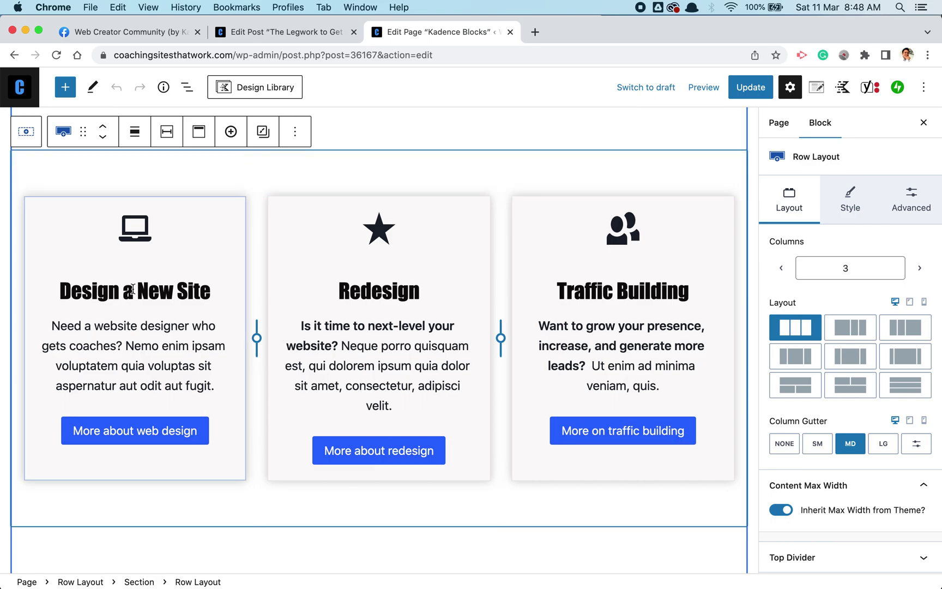
click(221, 227)
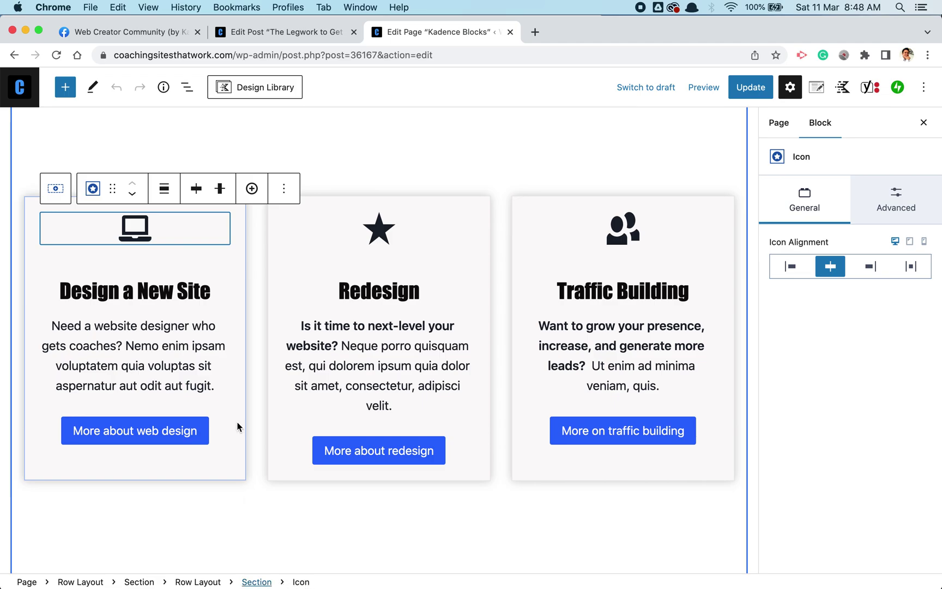
click(198, 582)
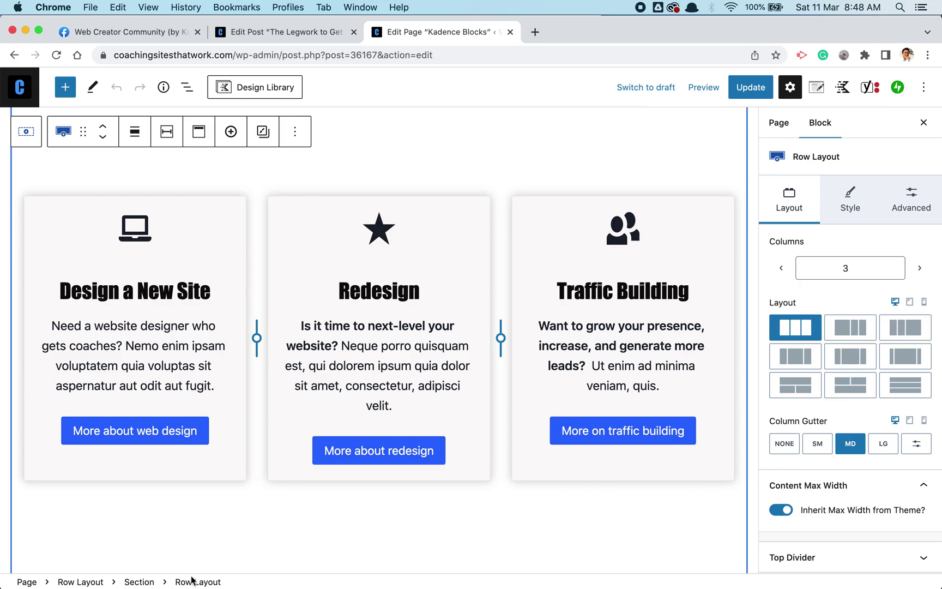
- Compare the first and Redesign column sections with the parent row, then select the Redesign section
click(234, 212)
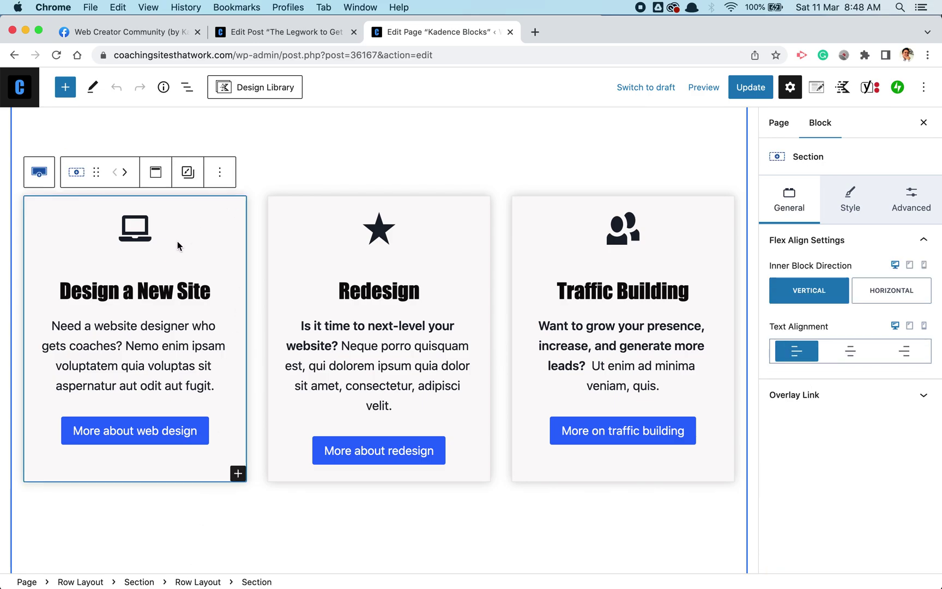
click(257, 233)
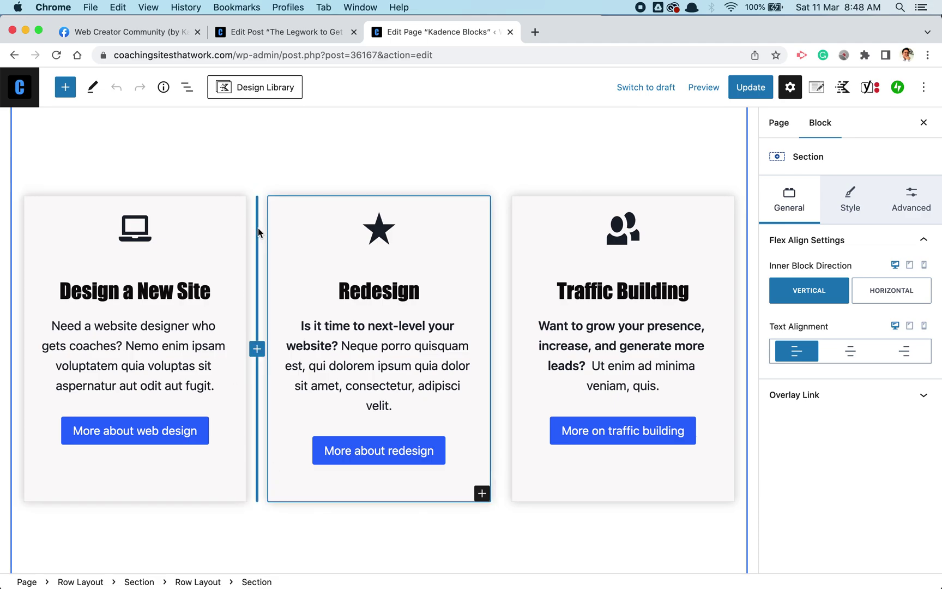
click(236, 183)
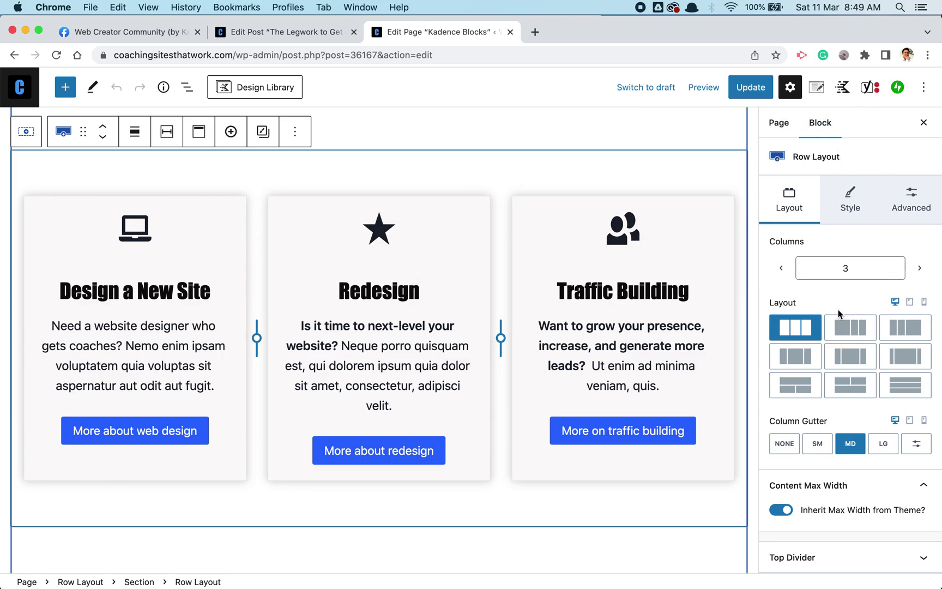
click(480, 219)
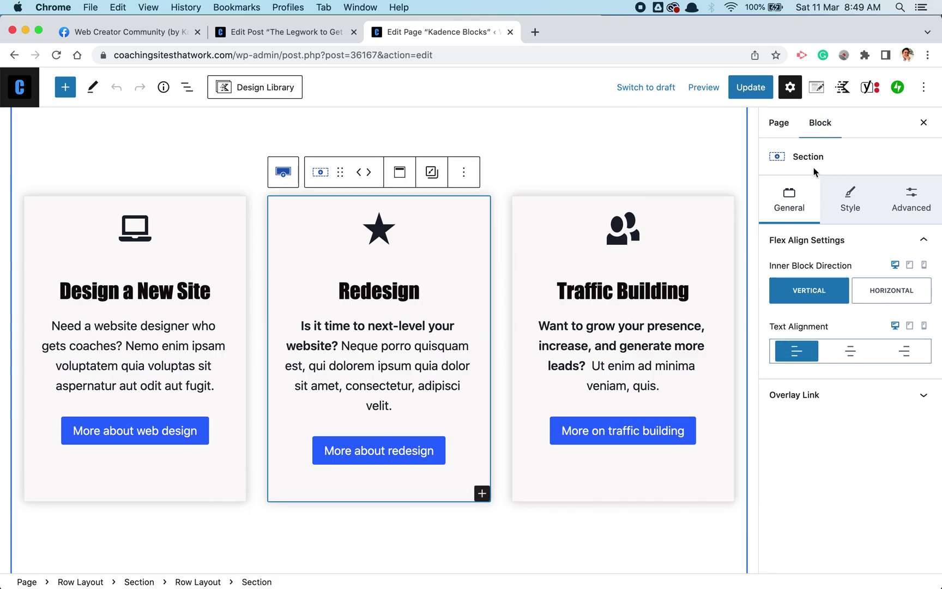
- Select the Row Layout, try the stacked layout, restore Equal columns, and switch to tablet preview
click(512, 172)
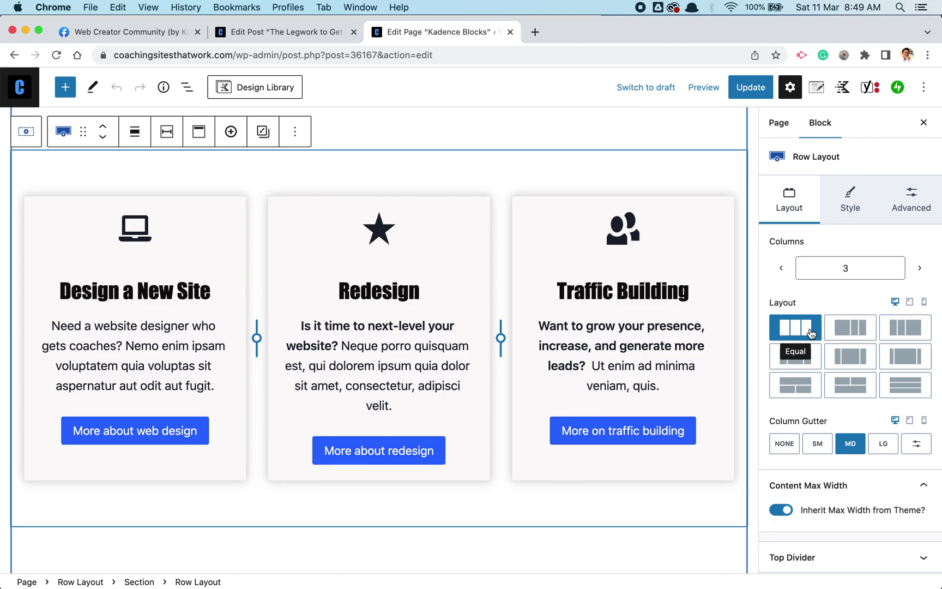
click(907, 388)
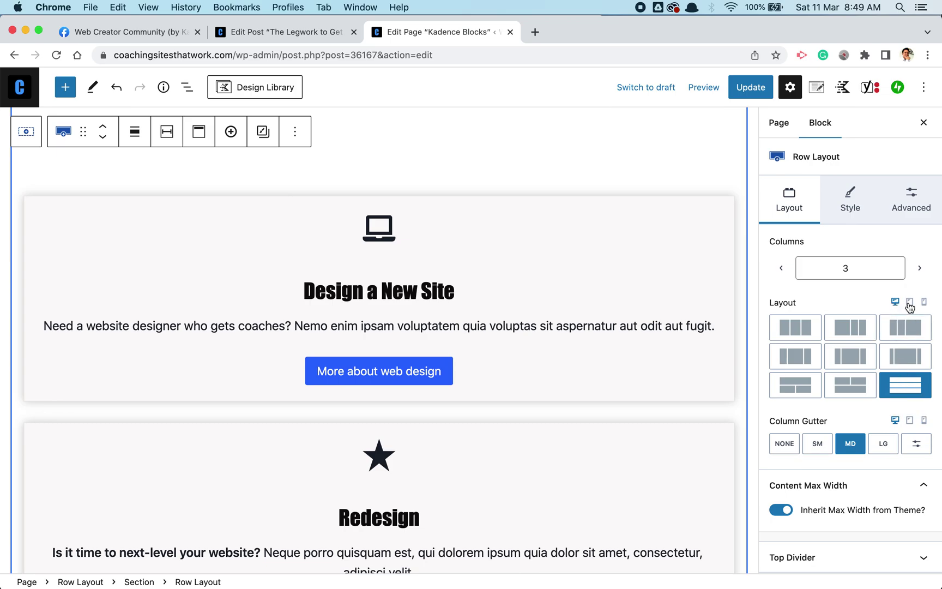
click(801, 331)
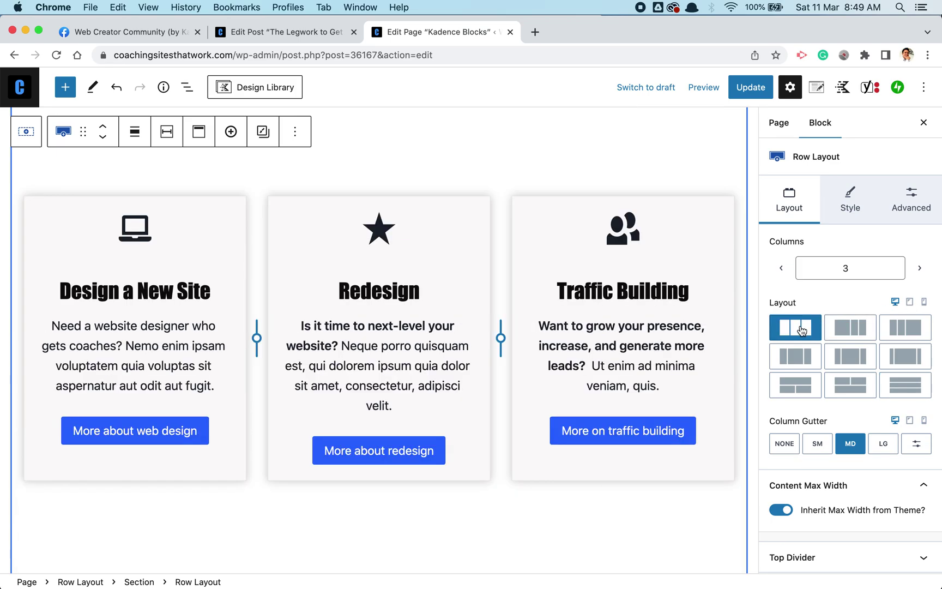
click(911, 304)
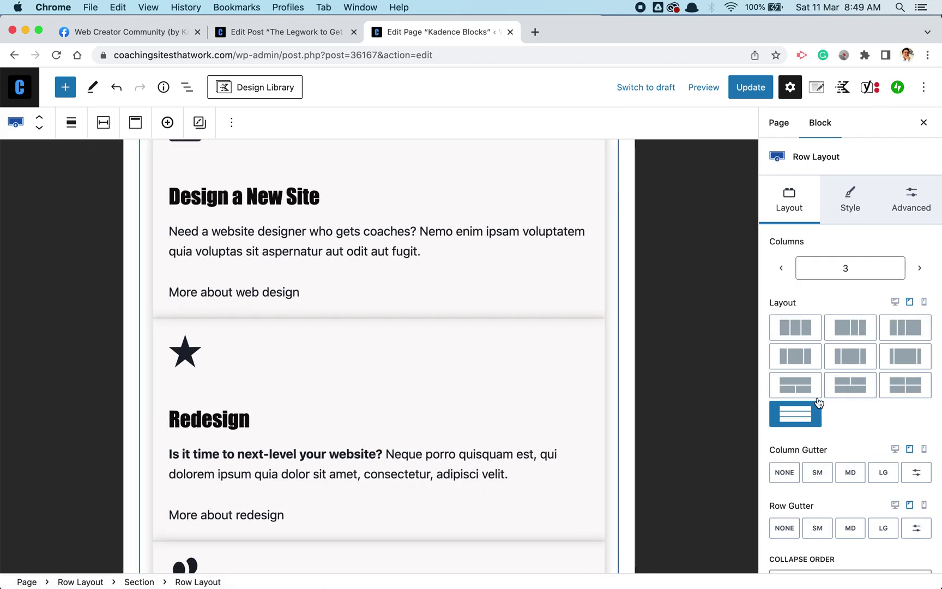
- Preview the stacked cards at phone width, then return to the desktop preview
click(925, 305)
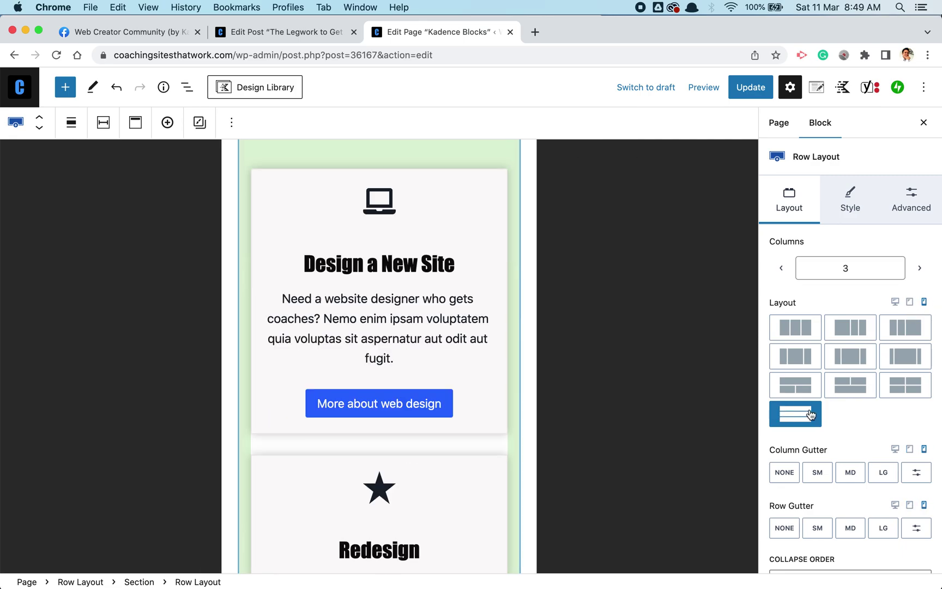
click(850, 472)
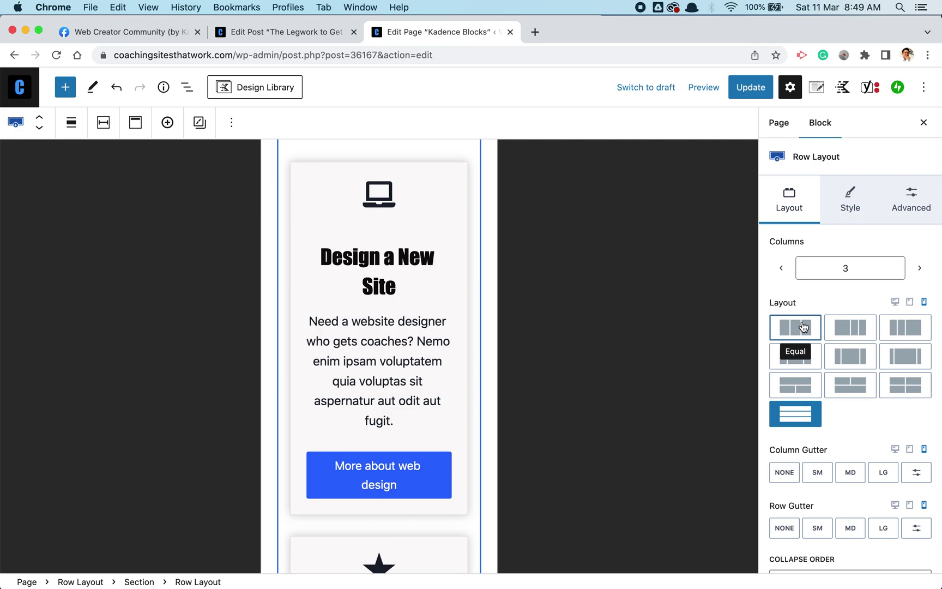
click(896, 302)
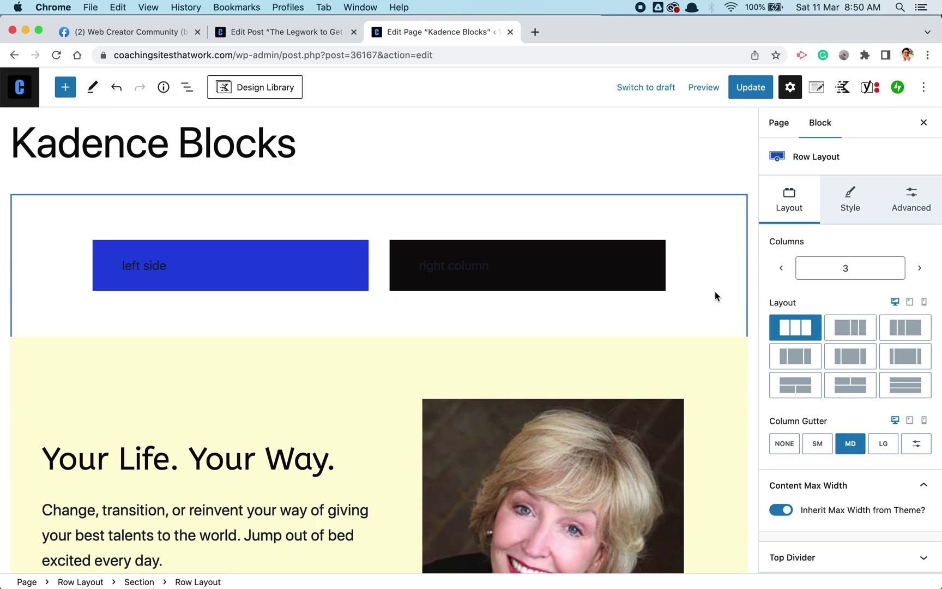
scroll(715, 292, down, 12)
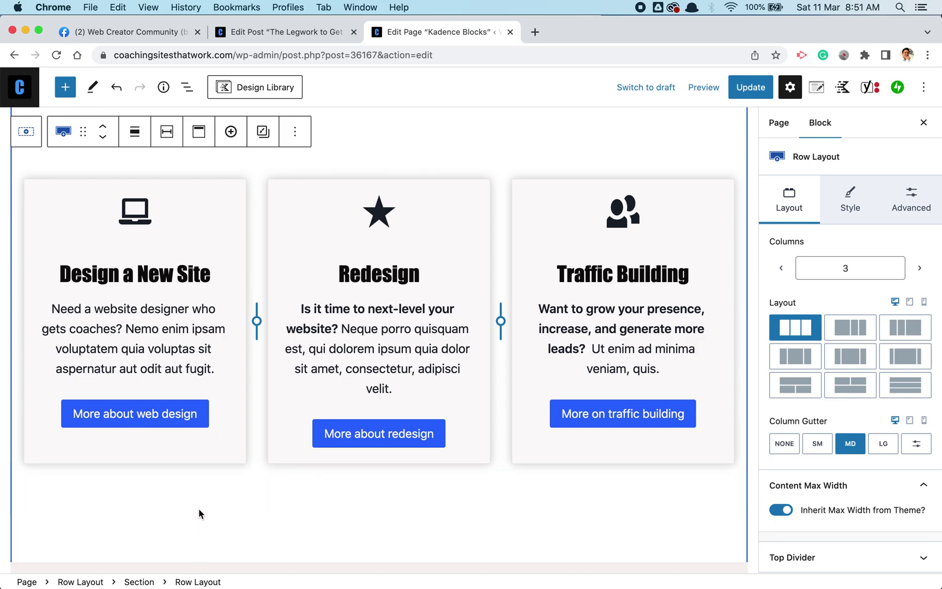
scroll(196, 510, down, 1)
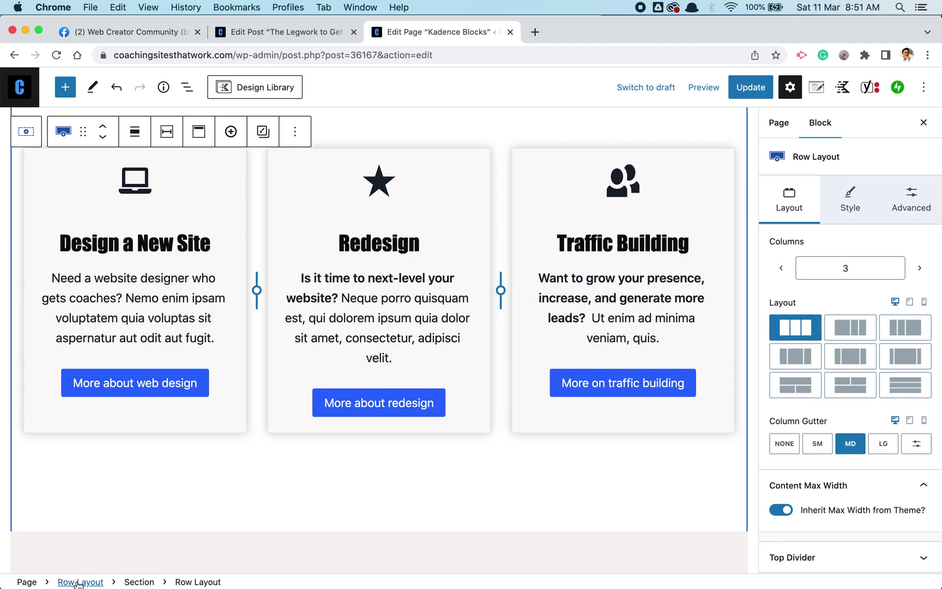
scroll(74, 512, down, 10)
scroll(74, 513, up, 10)
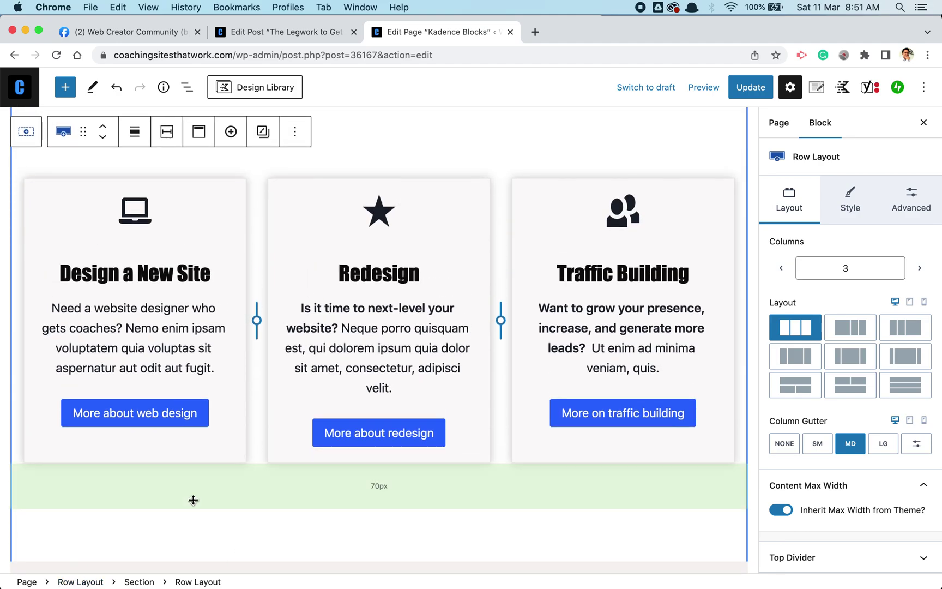
scroll(193, 493, up, 3)
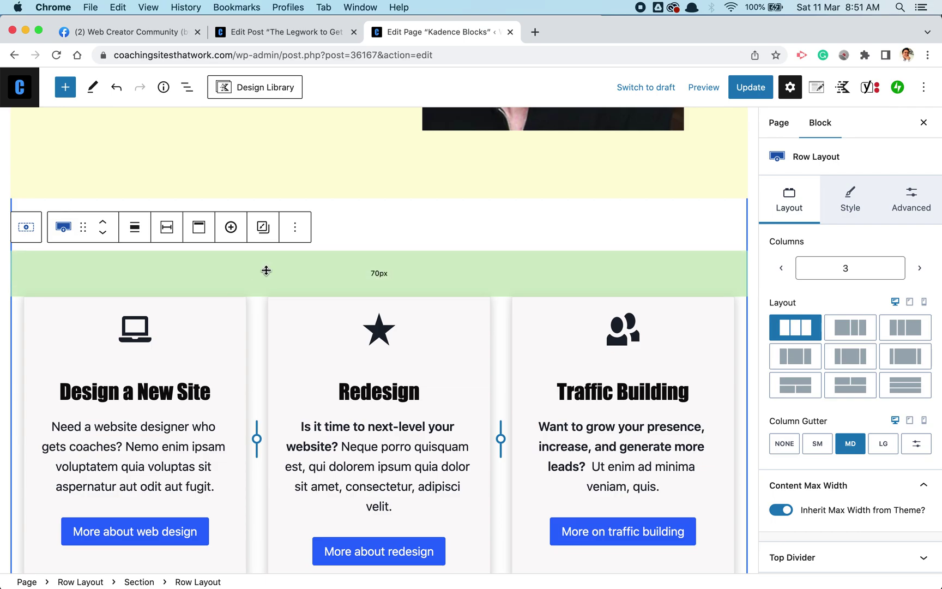
scroll(242, 470, down, 3)
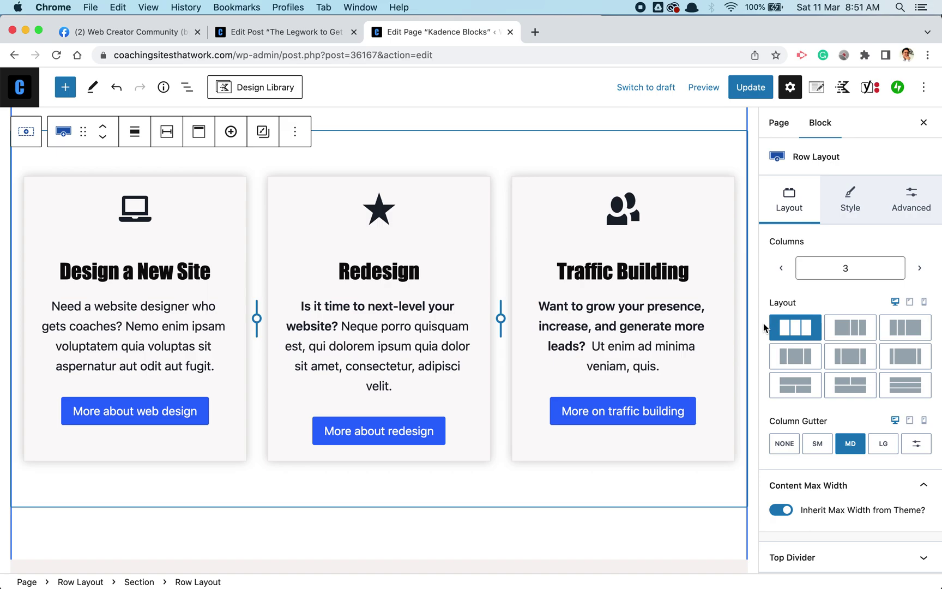
scroll(736, 279, up, 1)
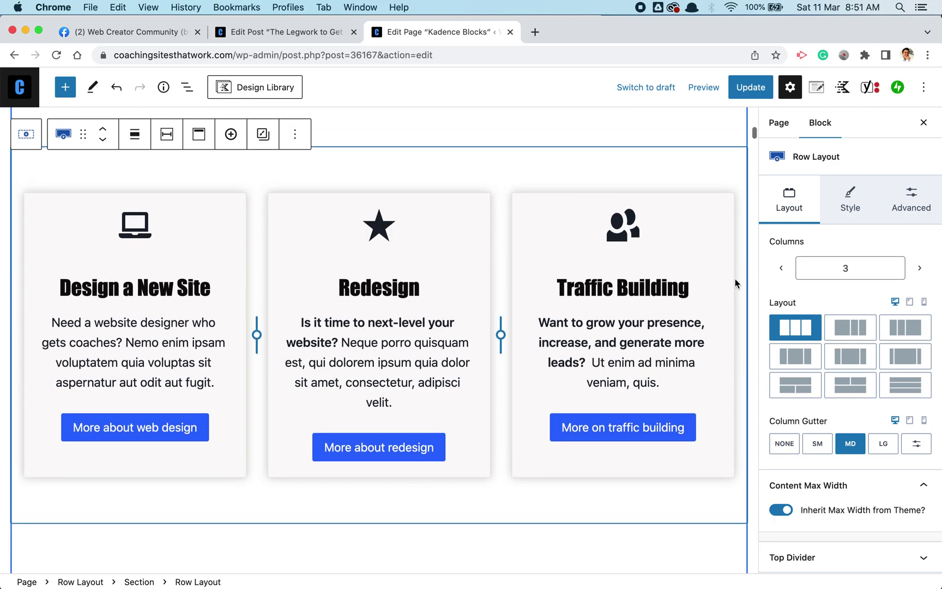